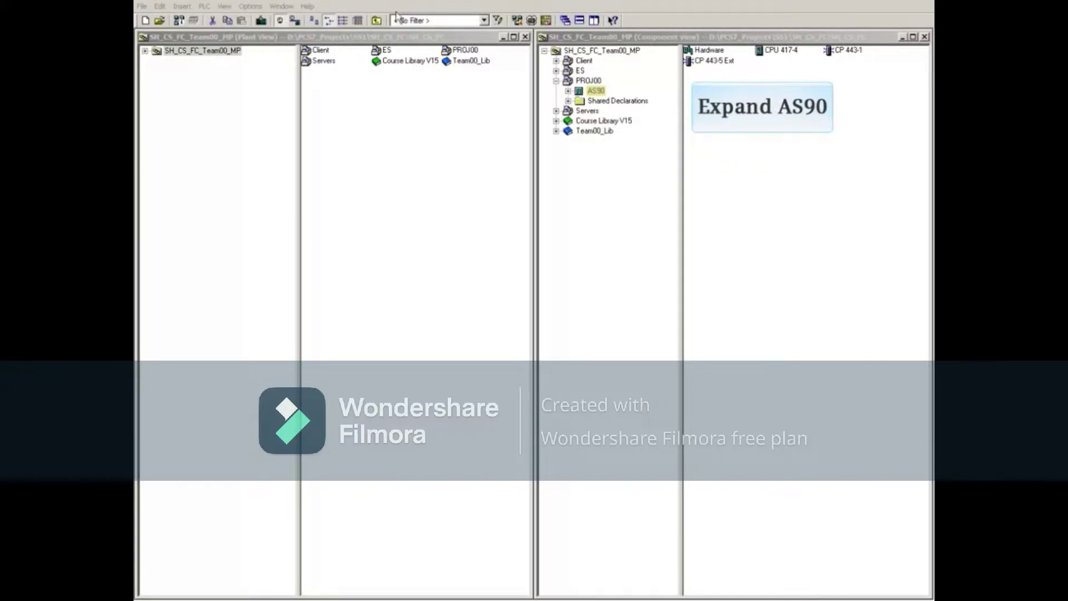
- Expand AS90, CPU 417-4 and AS05_PROG, then list the Charts folder's LIA114, P113, TICA315
click(569, 91)
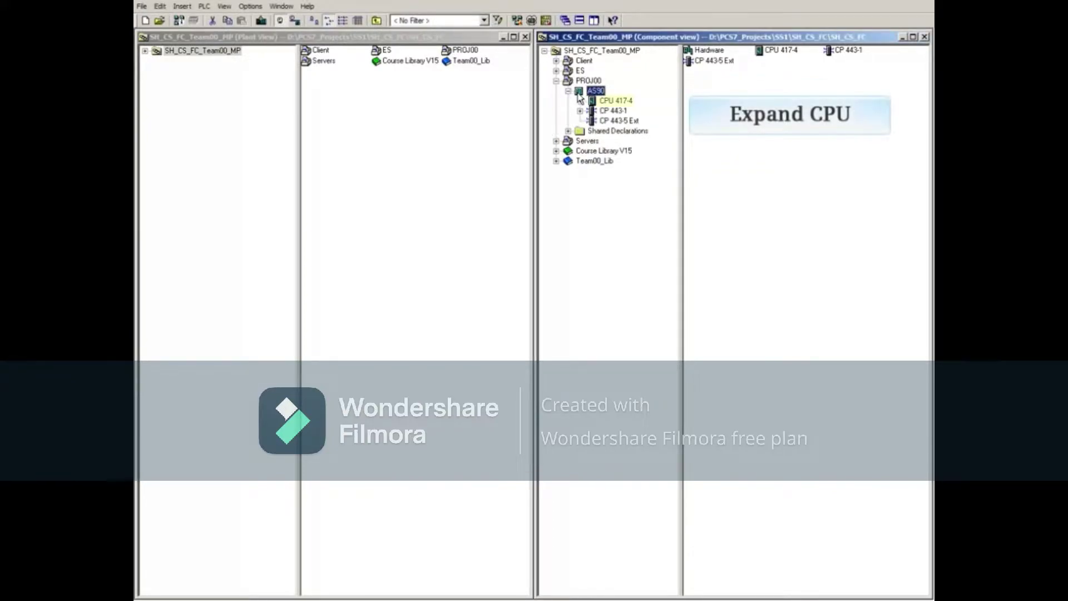
click(581, 101)
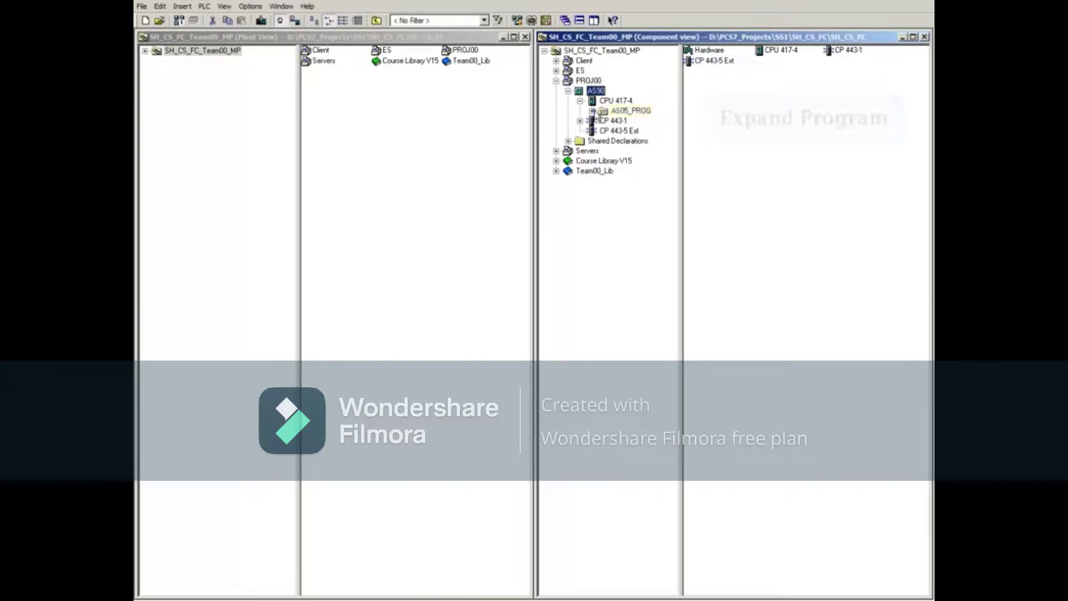
click(592, 111)
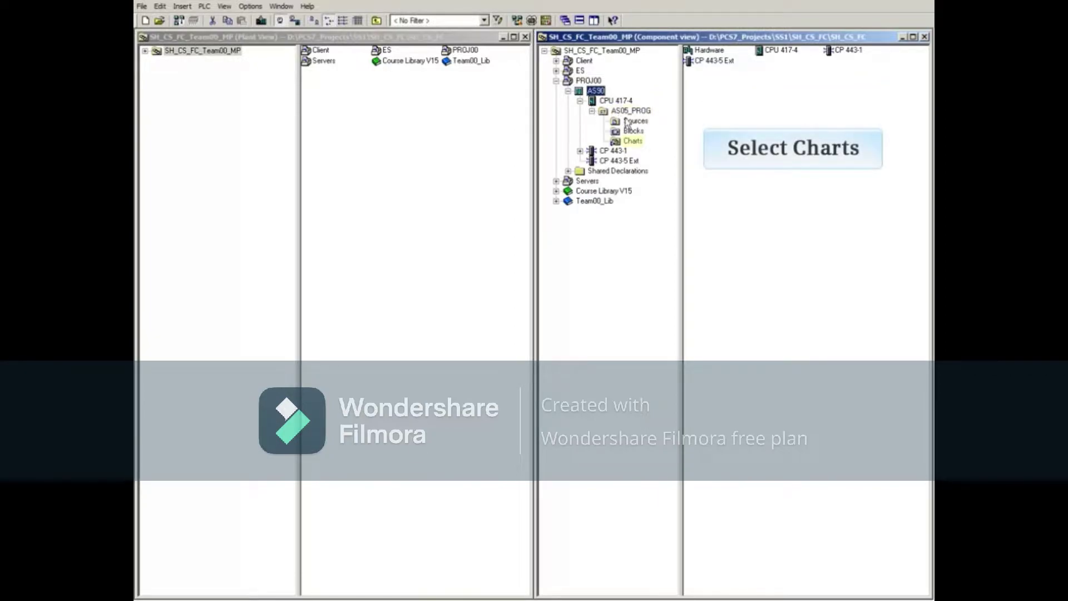
click(635, 142)
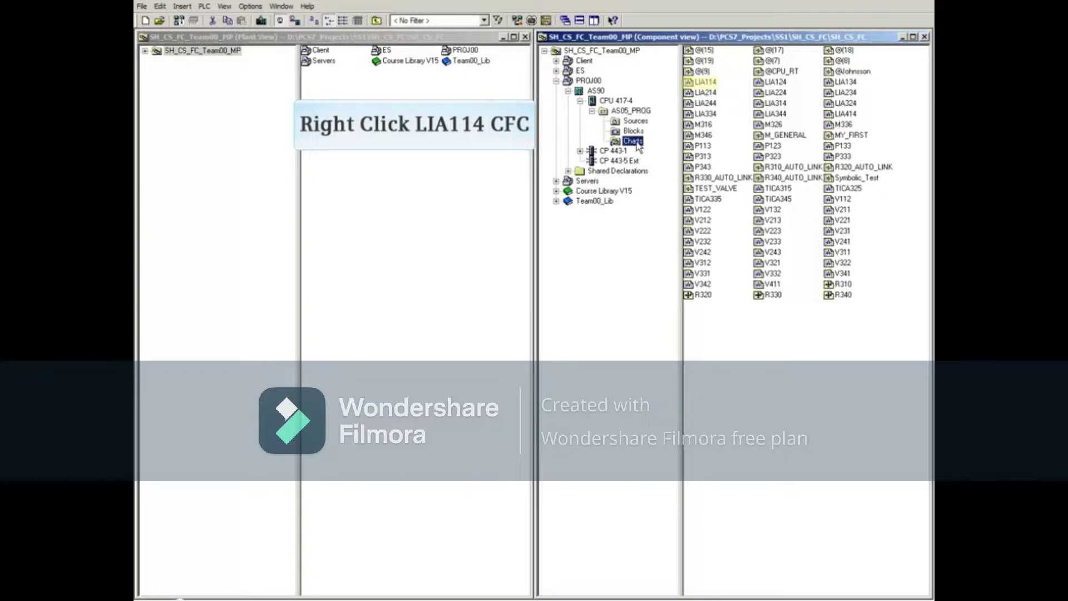
- Open the LIA114 chart in the CFC editor via its context menu
right_click(701, 83)
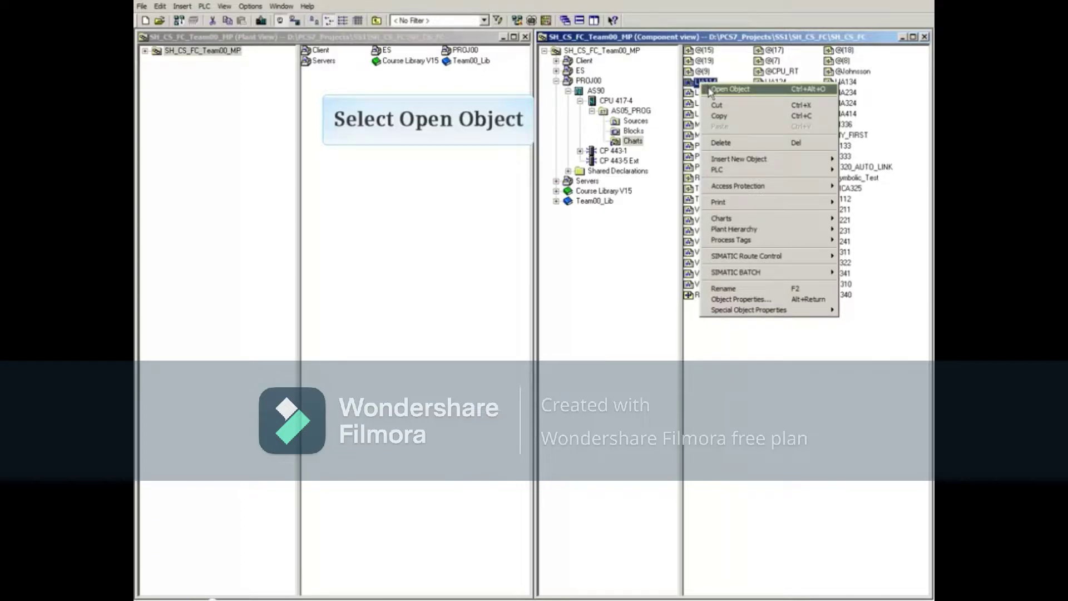
click(709, 89)
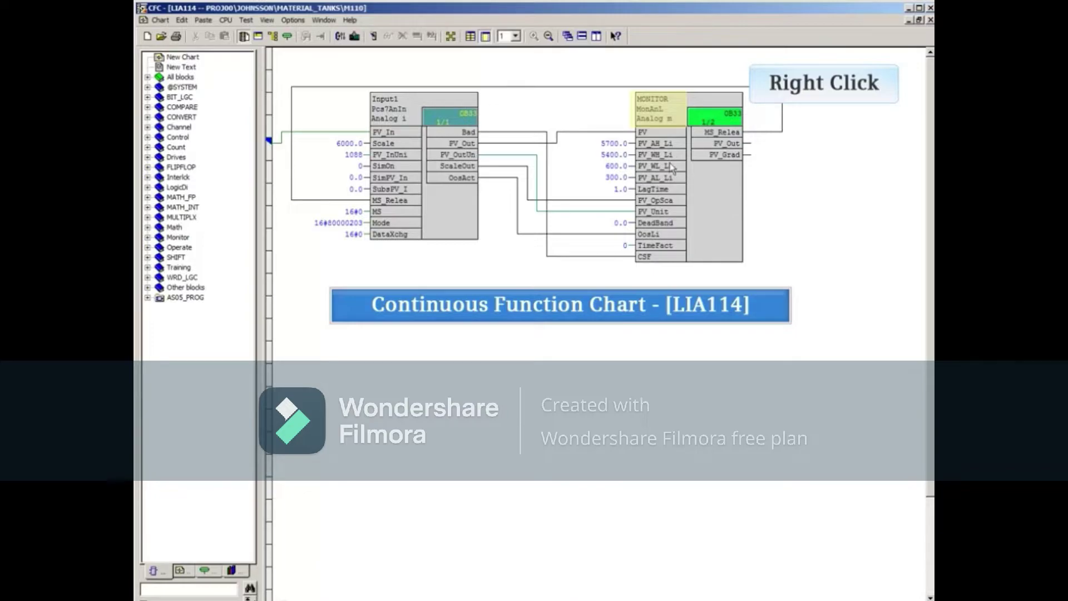
- Open Object Properties for the MONITOR block in the LIA114 chart
right_click(663, 115)
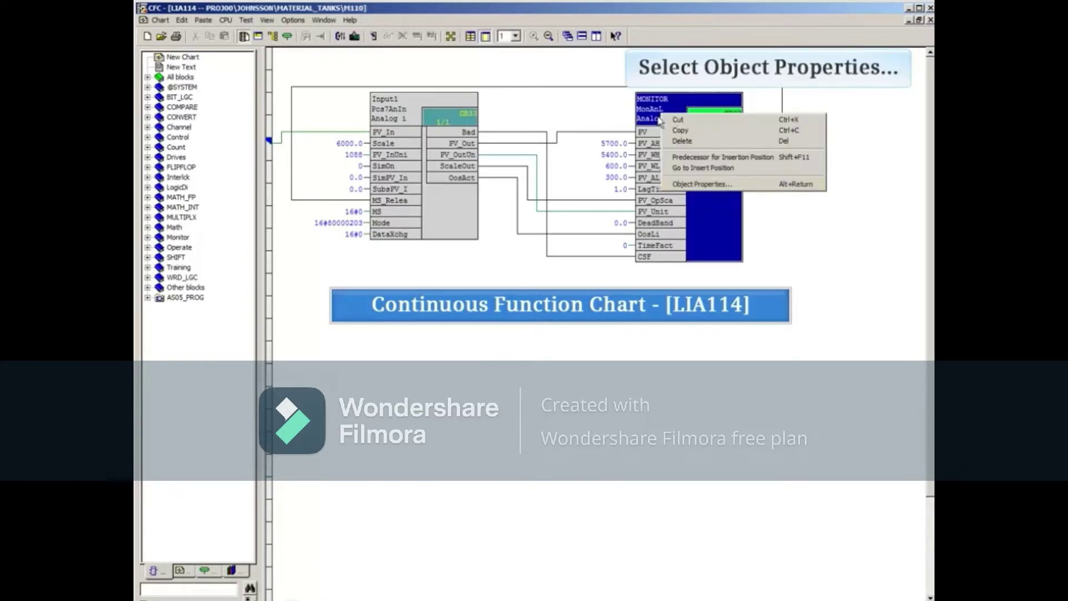
click(698, 182)
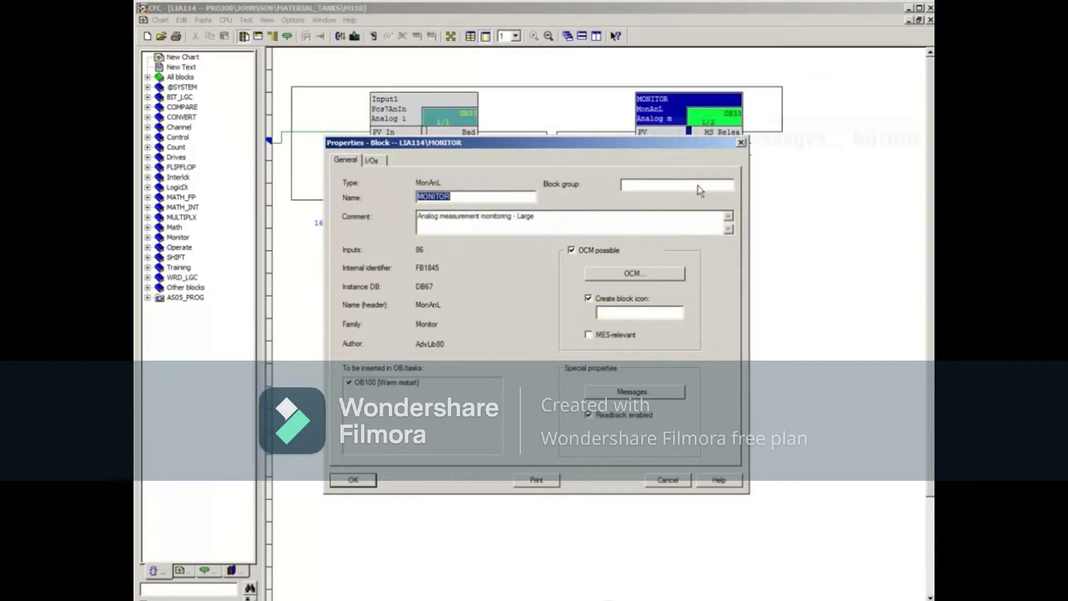
- Open the MONITOR block's Messages configuration and inspect its event and info text columns
click(636, 392)
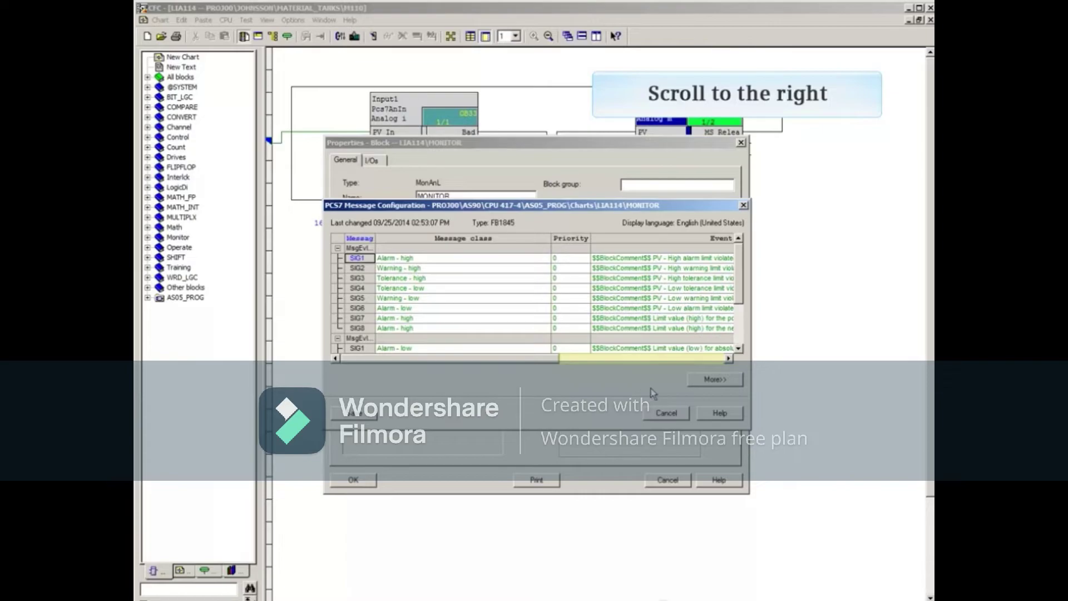
click(665, 359)
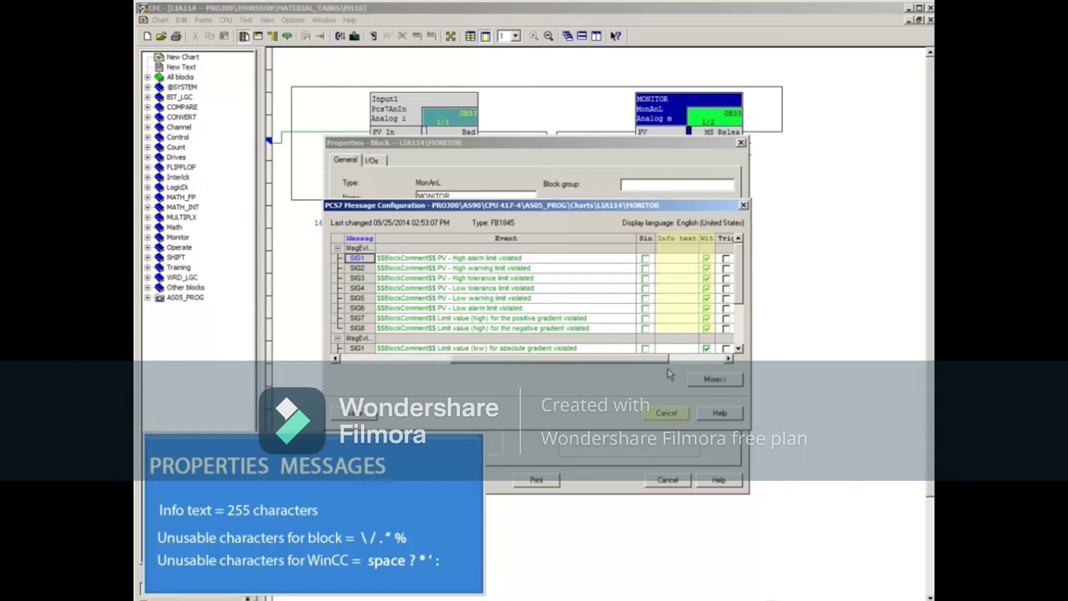
- Close Message Configuration, review the MONITOR block's I/Os table, then cancel the Properties dialog
click(670, 413)
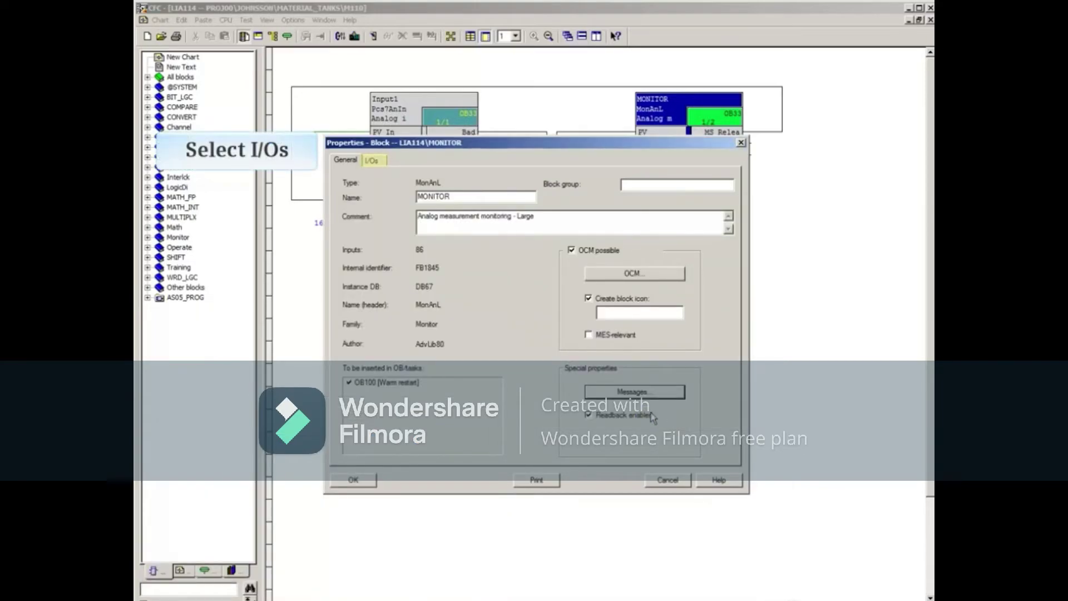
click(369, 159)
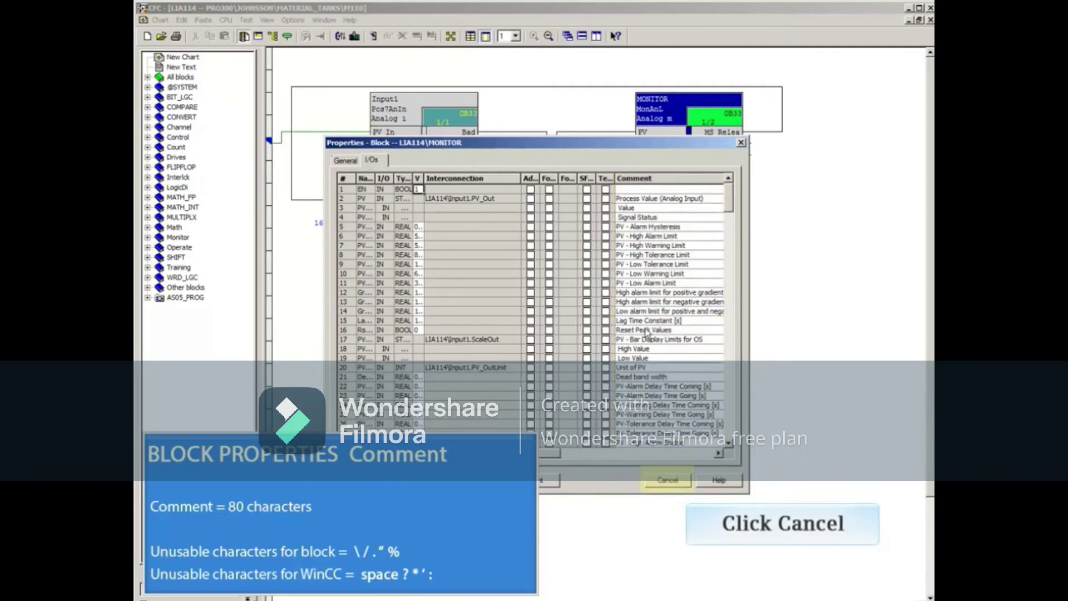
click(668, 481)
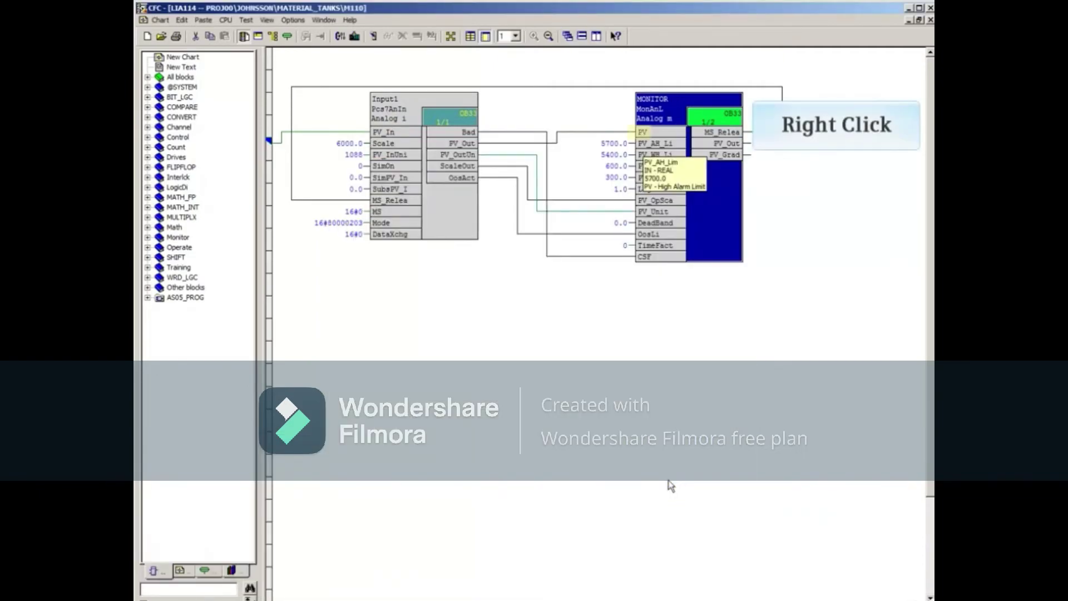
- Open properties of the MONITOR PV input's Value [REAL] element, showing comment "Value"
right_click(641, 133)
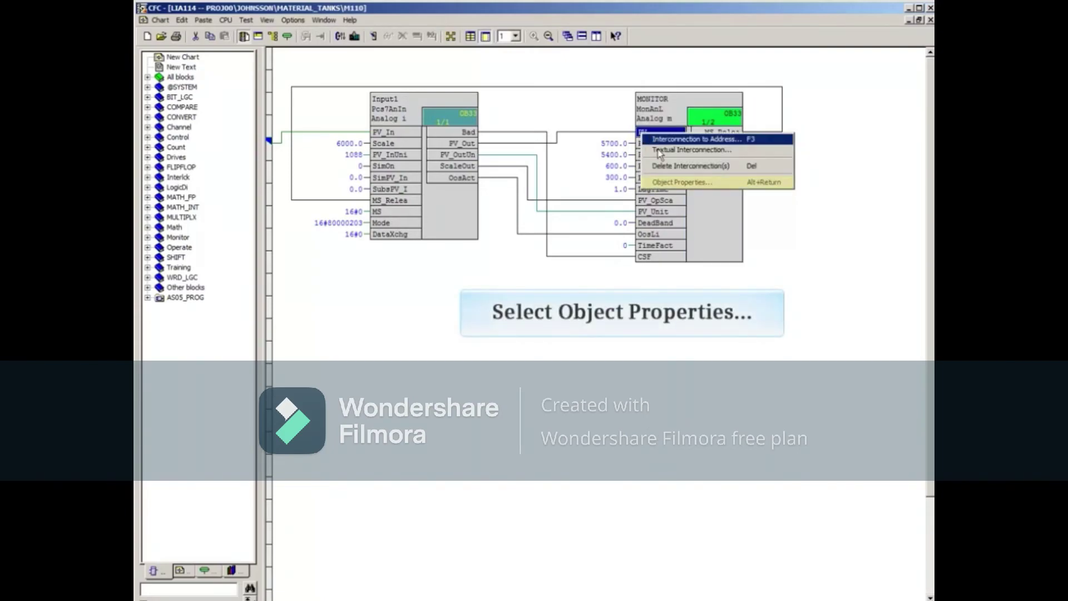
click(664, 184)
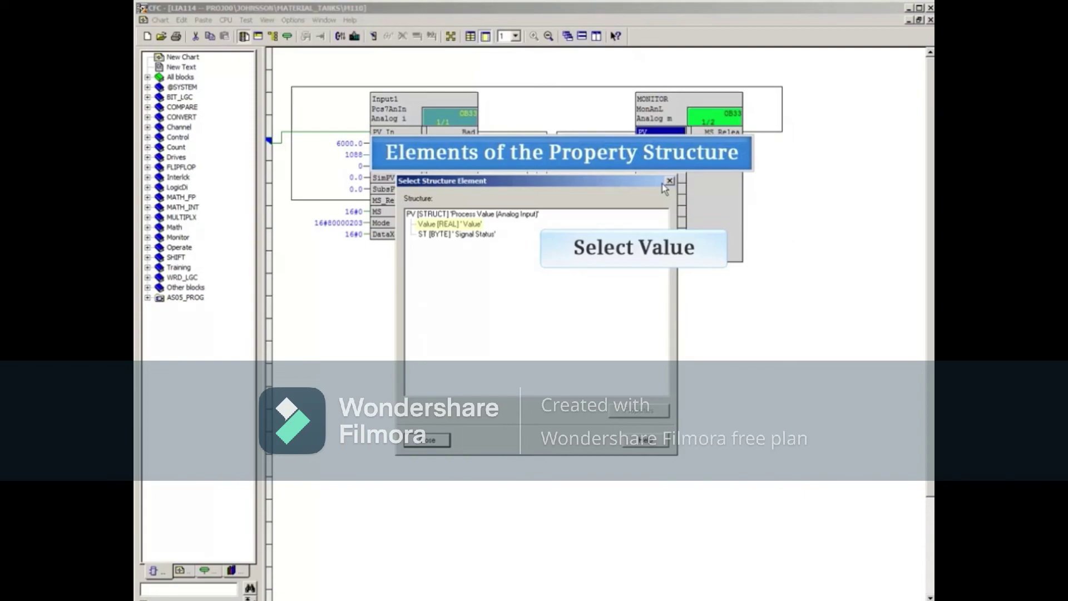
click(428, 223)
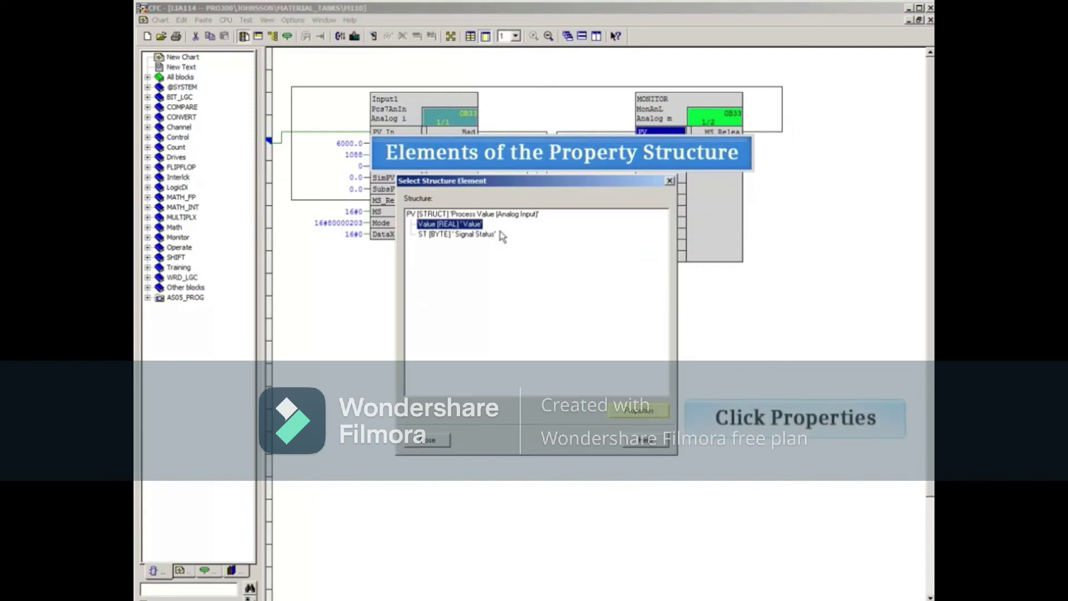
click(639, 410)
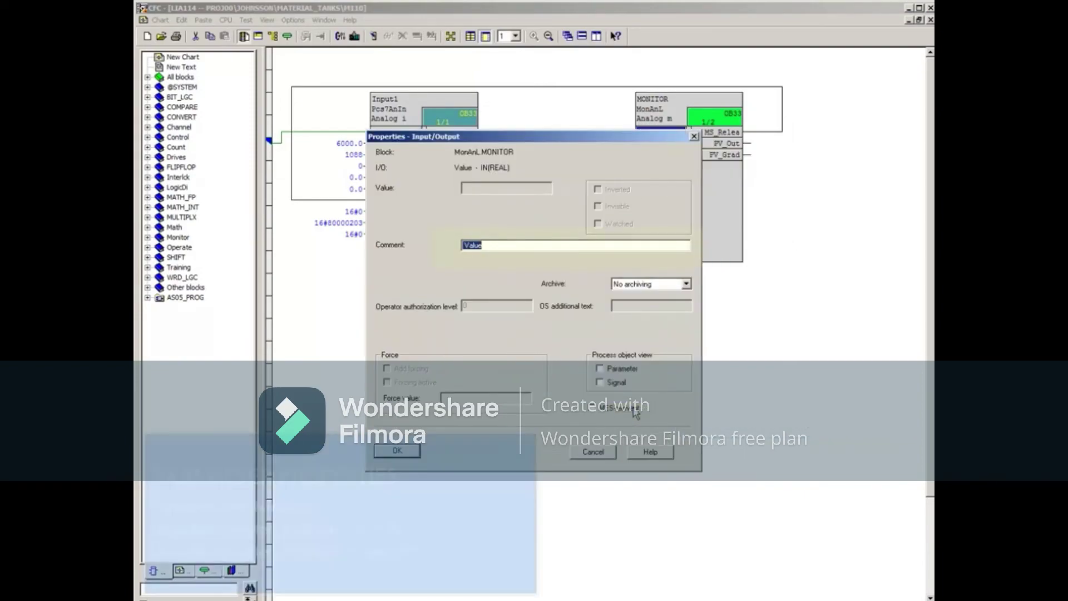